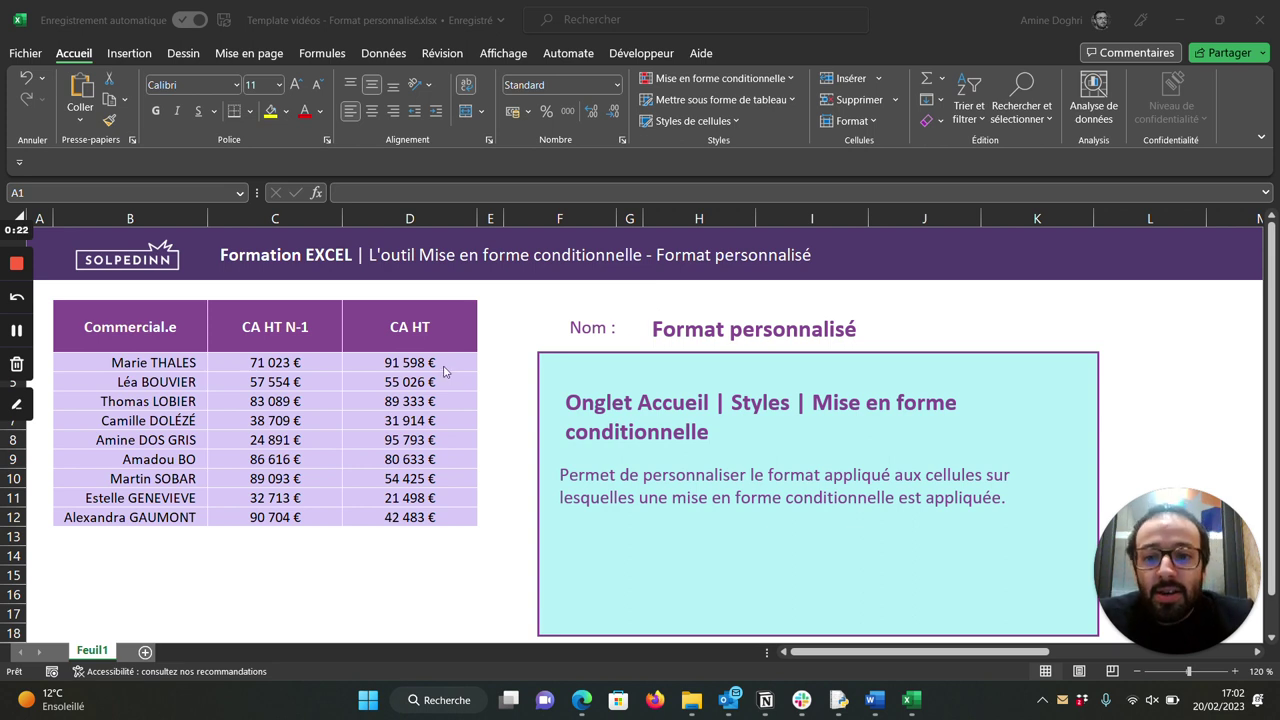
Select the nine CA HT amounts in D4:D12 to prepare for conditional formatting.
drag(409, 362, 409, 517)
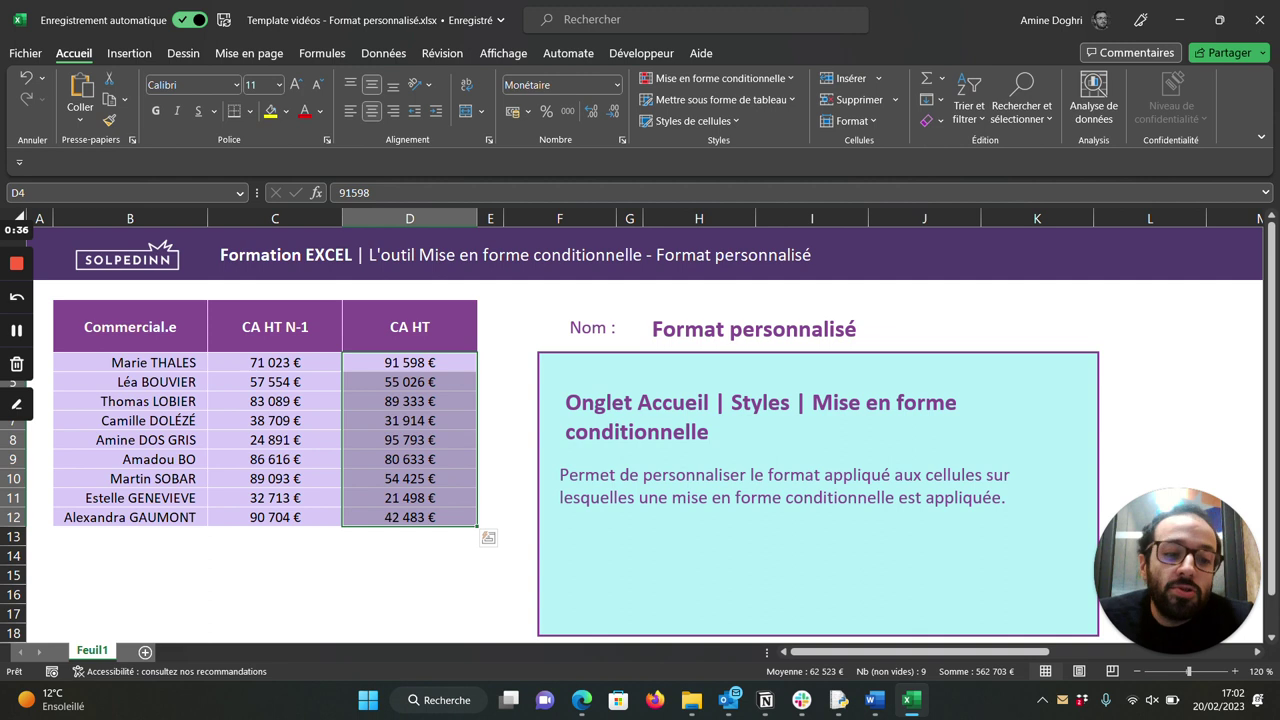
key(Escape)
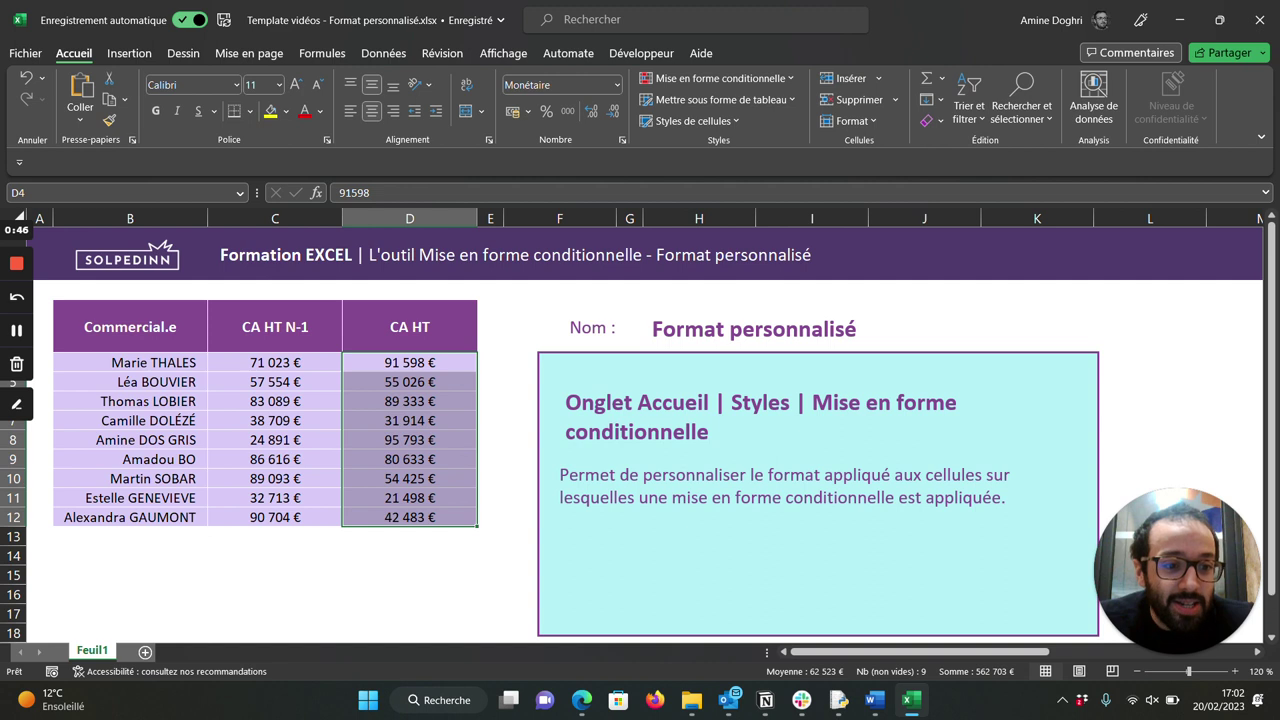
click(695, 82)
mouse_move(770, 111)
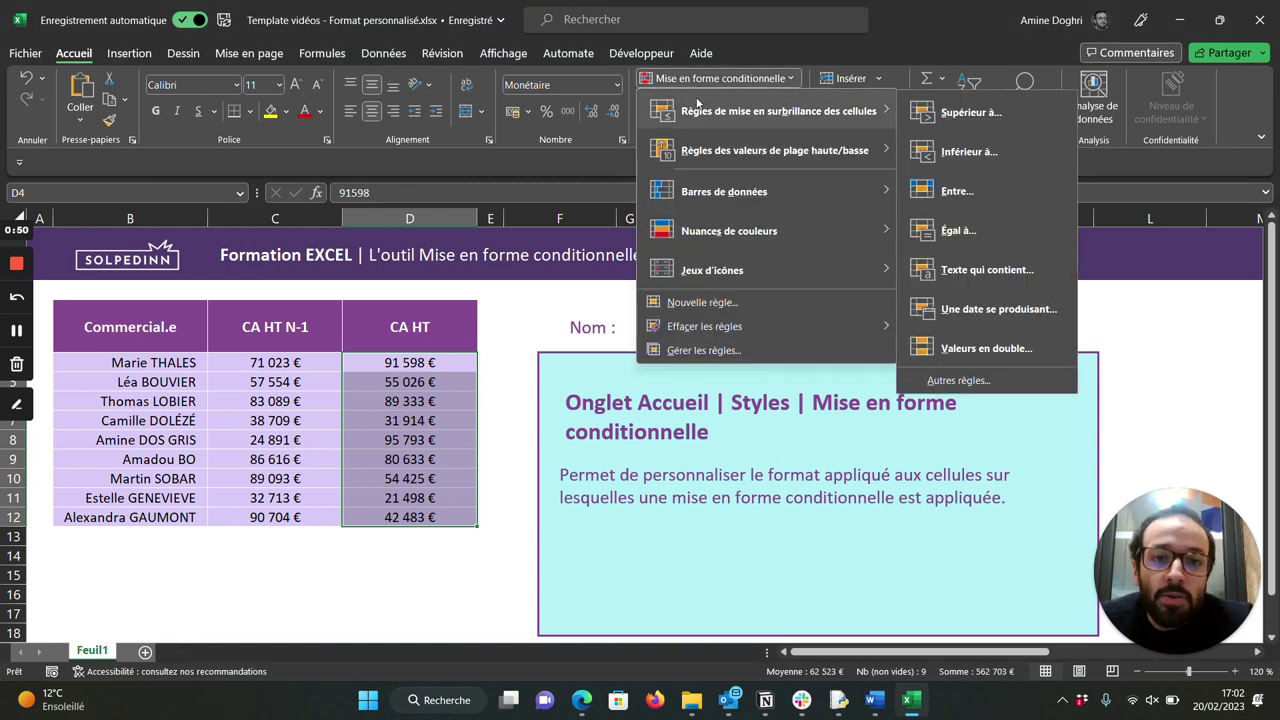
Create a Supérieur à rule with a 60000 threshold and choose a custom format.
click(1037, 120)
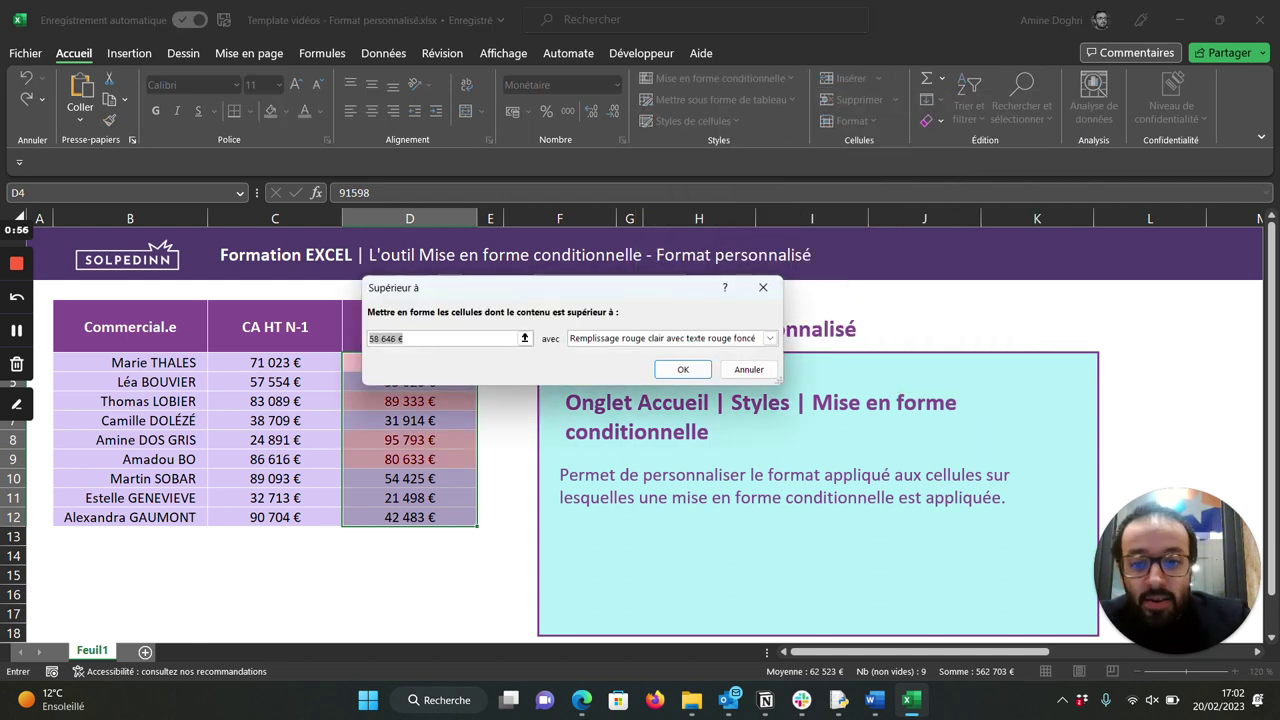
text(4000)
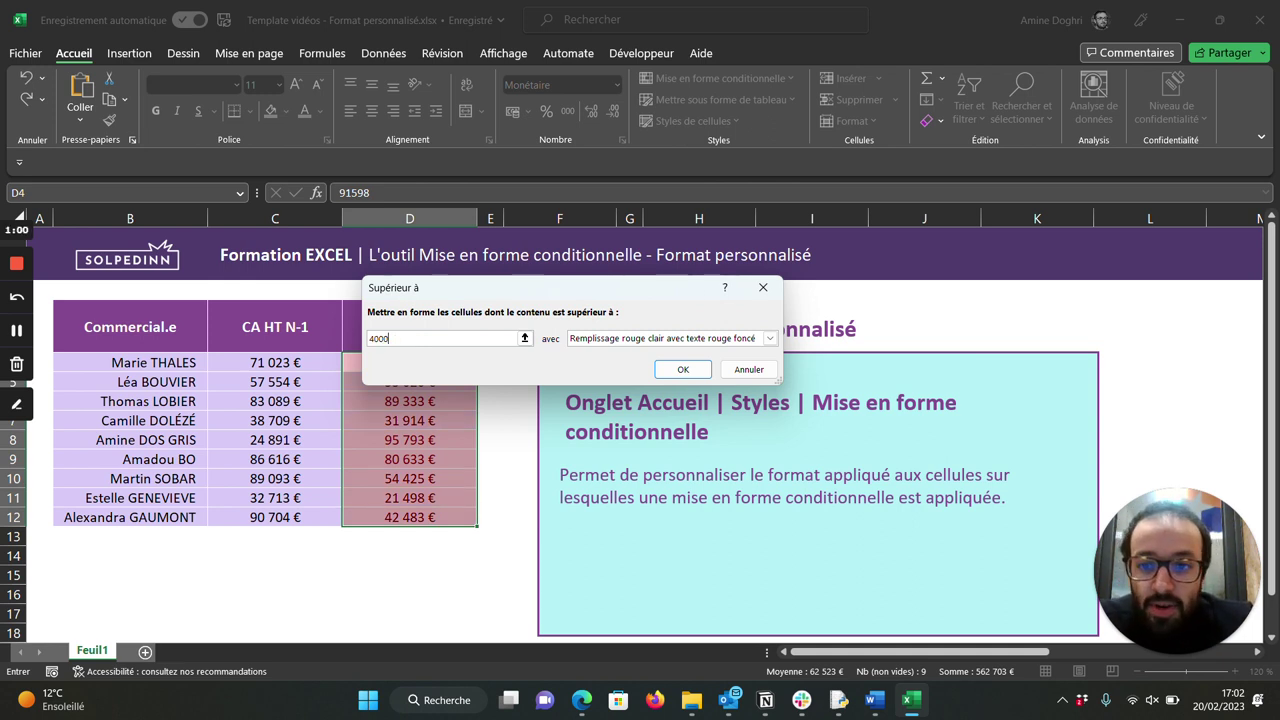
key(BackSpace)
text(60000)
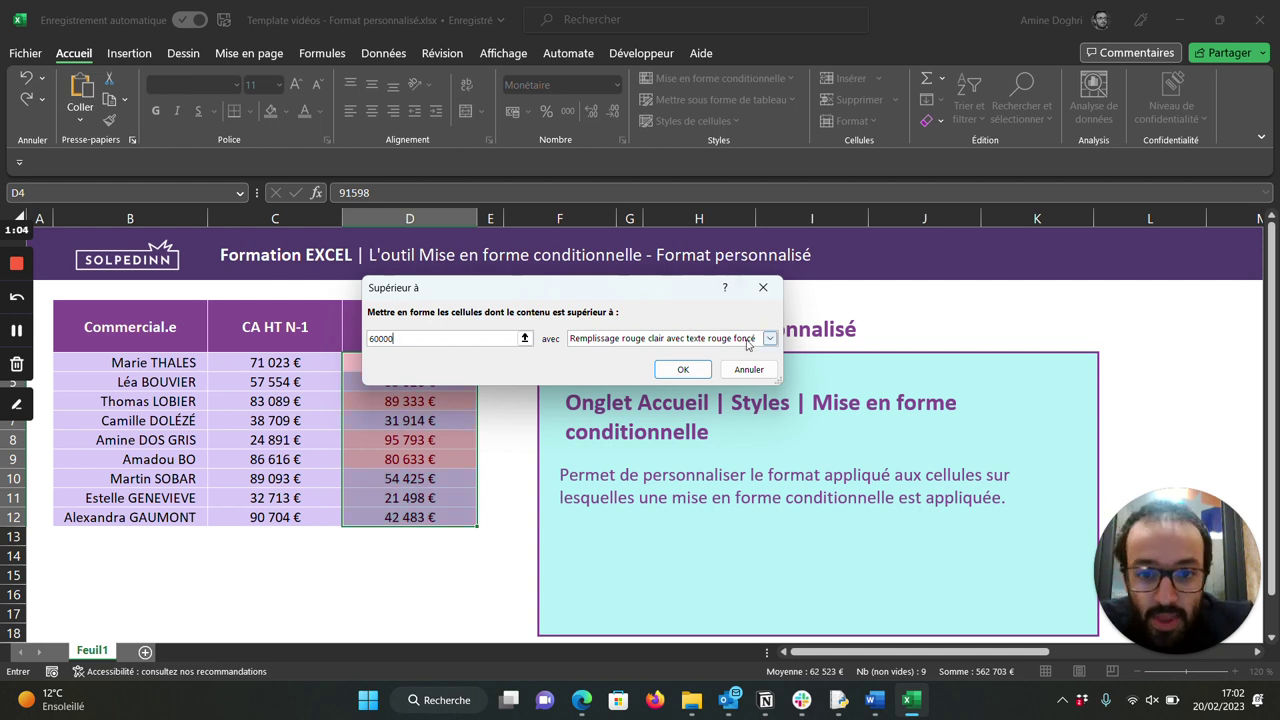
click(769, 338)
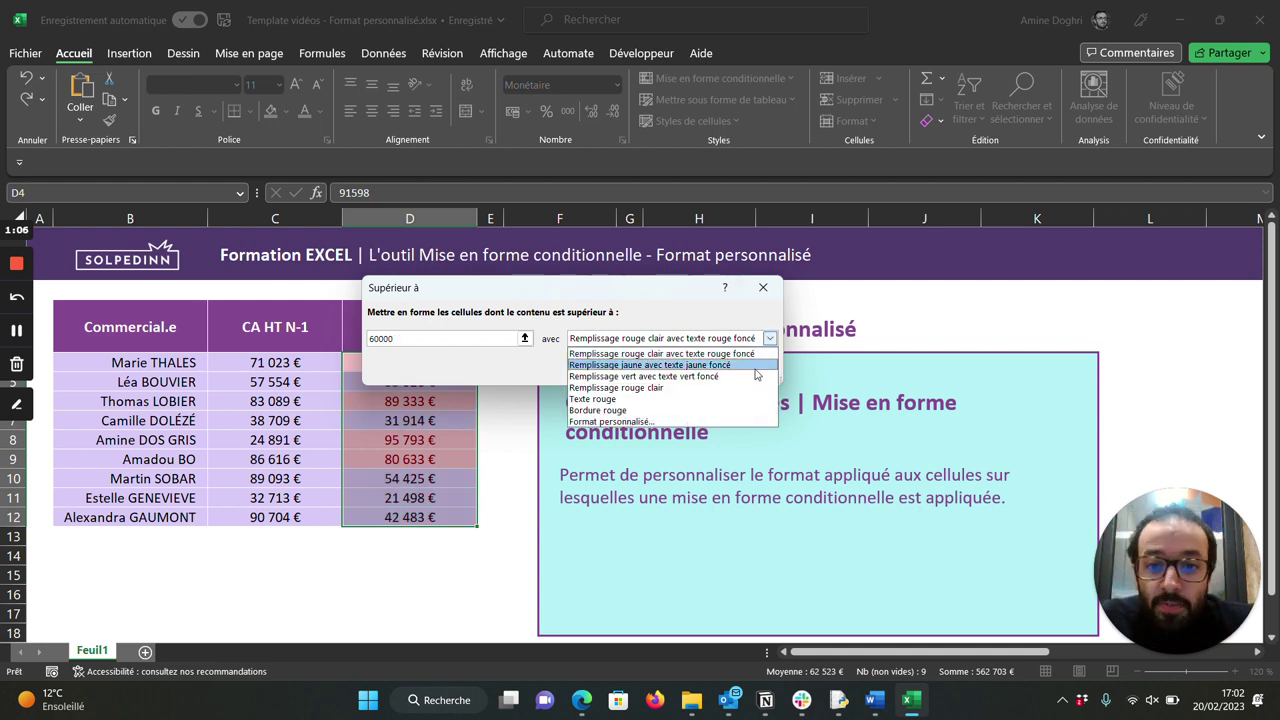
click(756, 376)
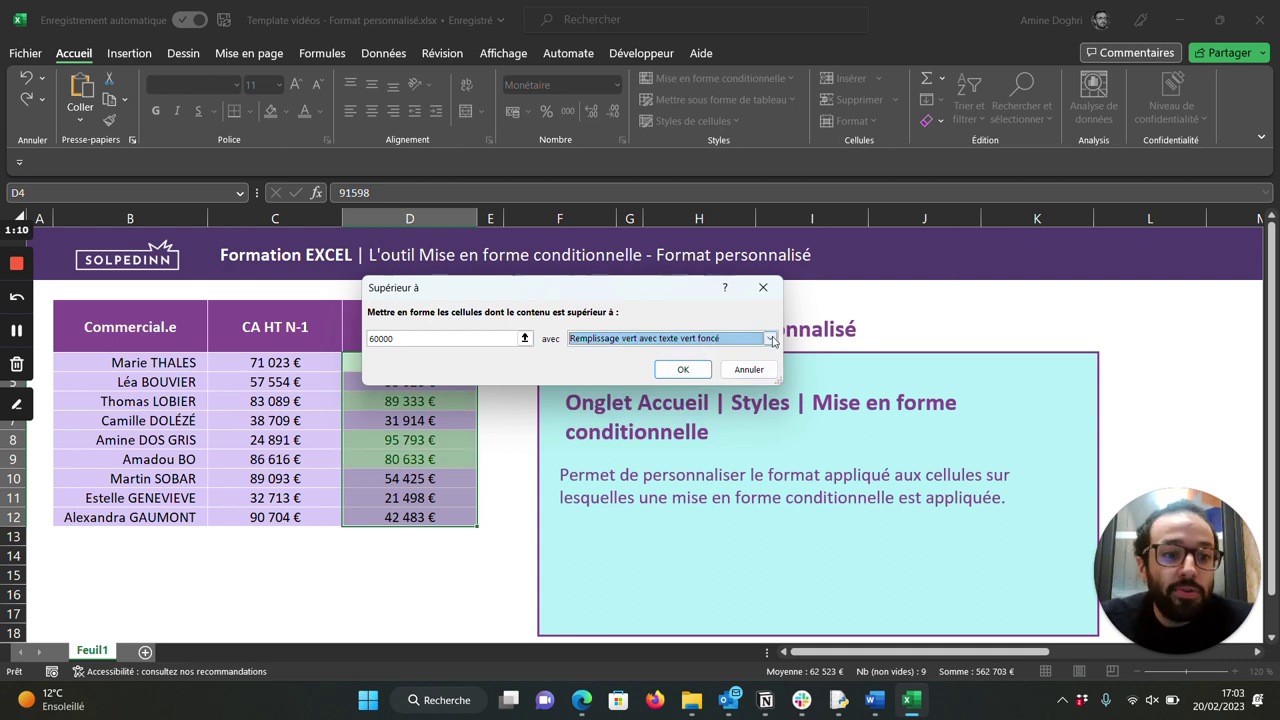
click(771, 339)
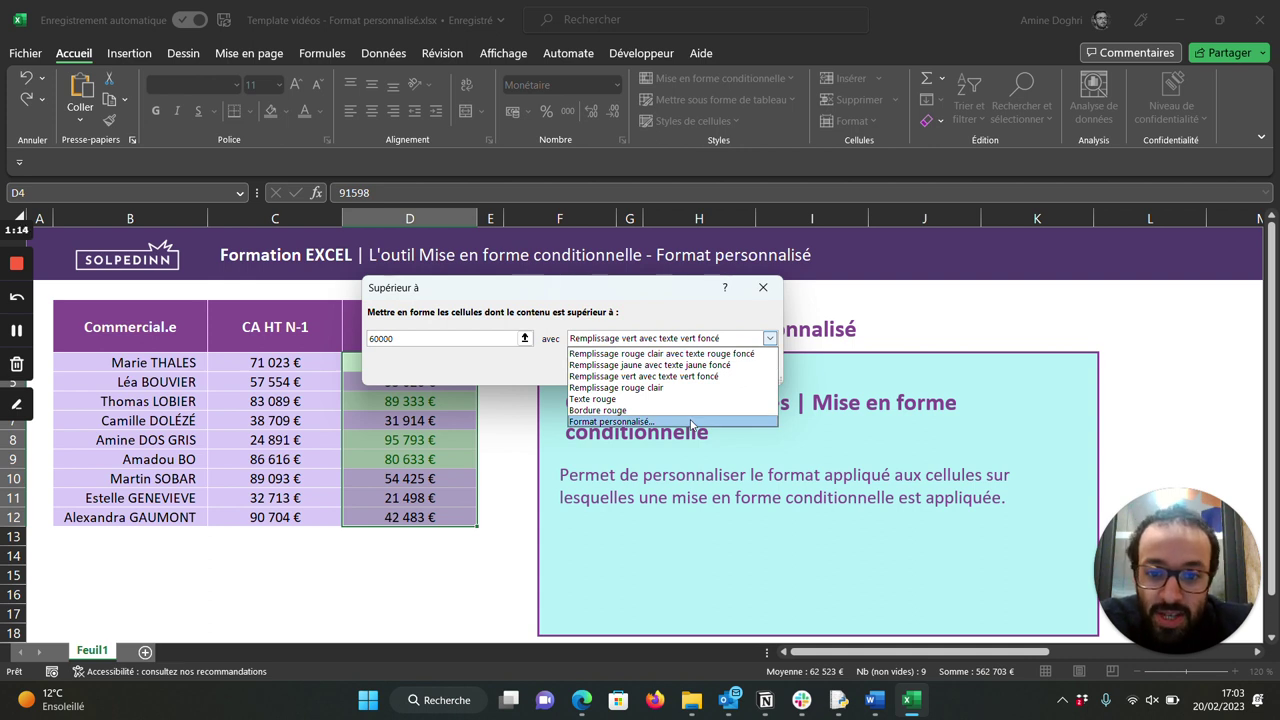
click(691, 424)
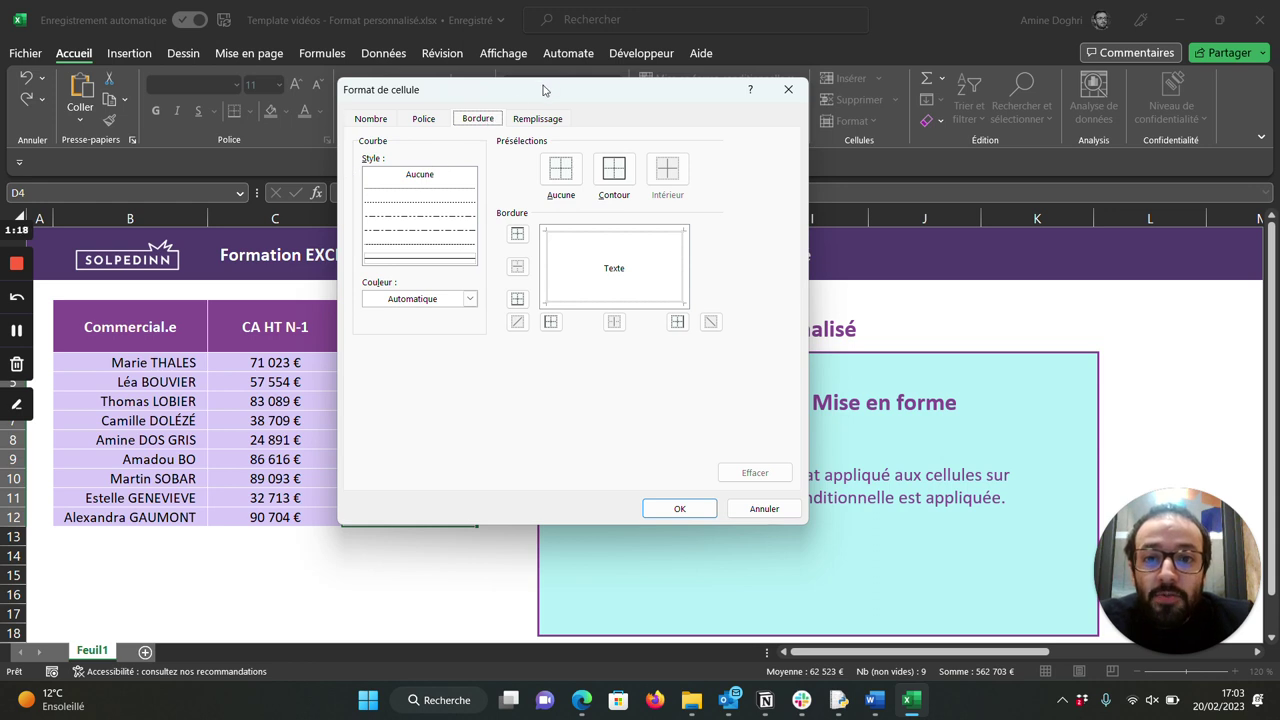
Give the highlight the custom number format # ##0 € ▲.
mouse_move(541, 90)
mouse_down()
mouse_move(556, 213)
mouse_move(547, 164)
mouse_up()
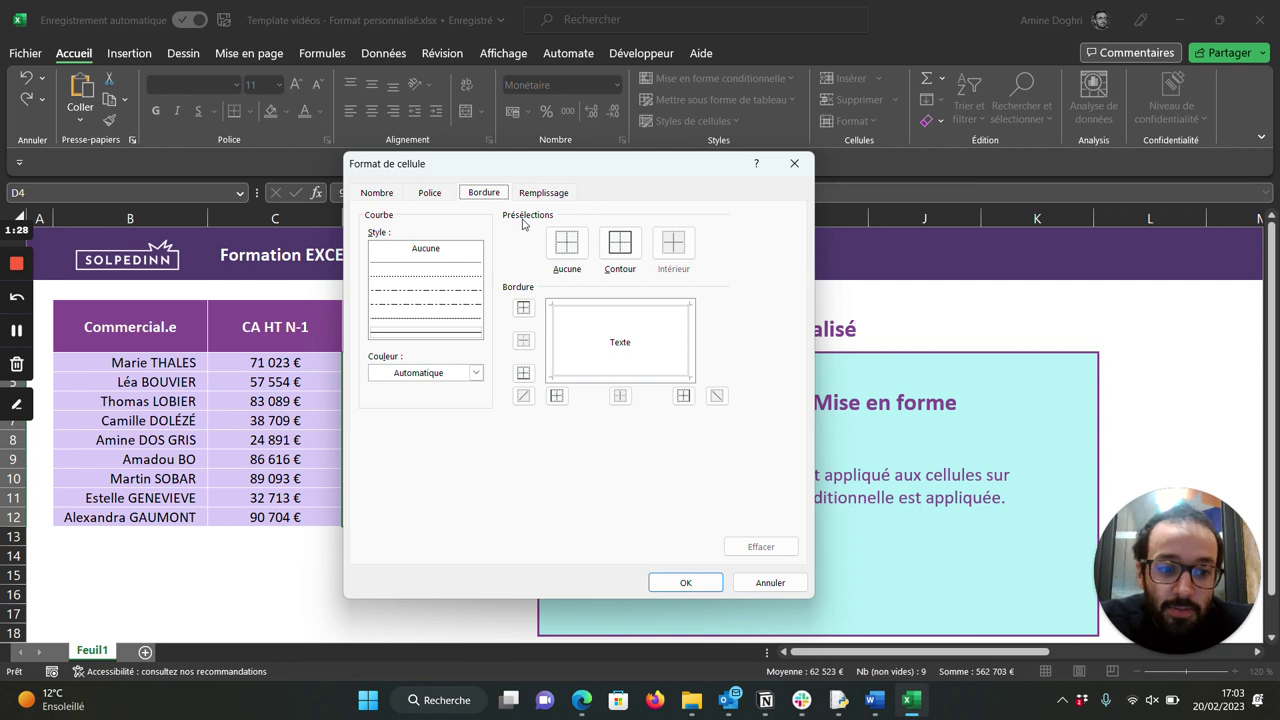
click(377, 192)
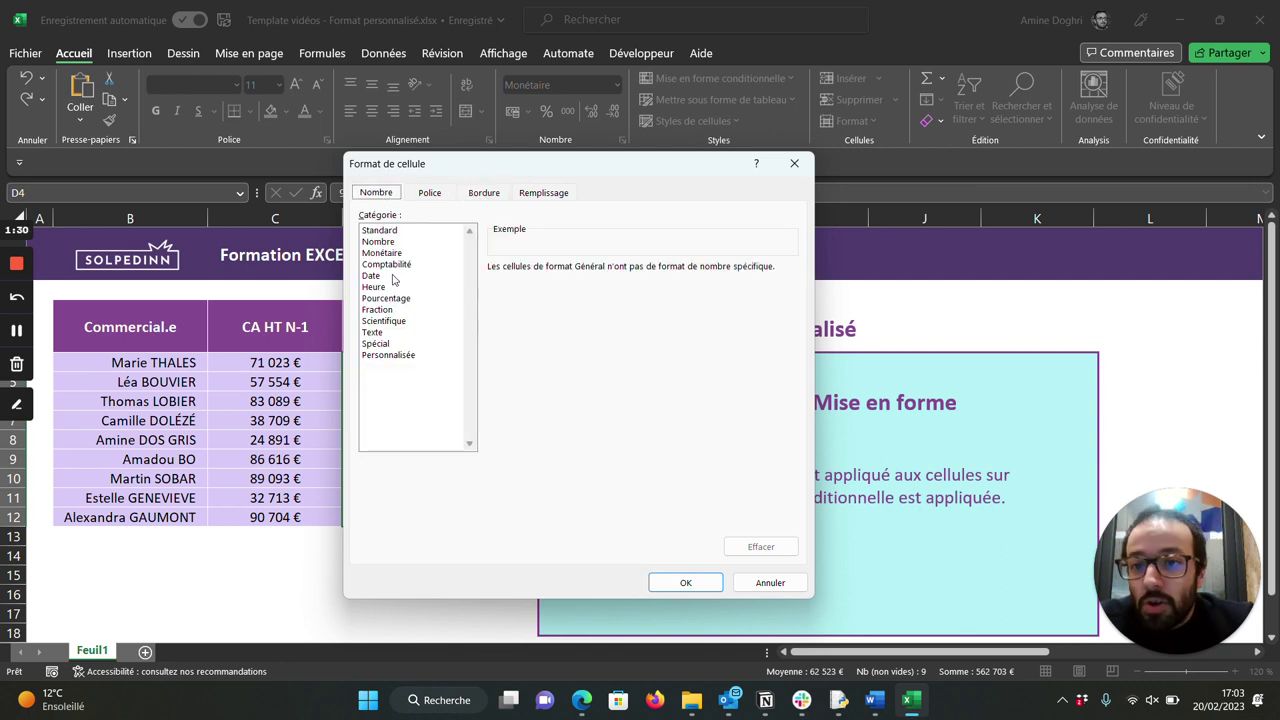
drag(520, 164, 715, 160)
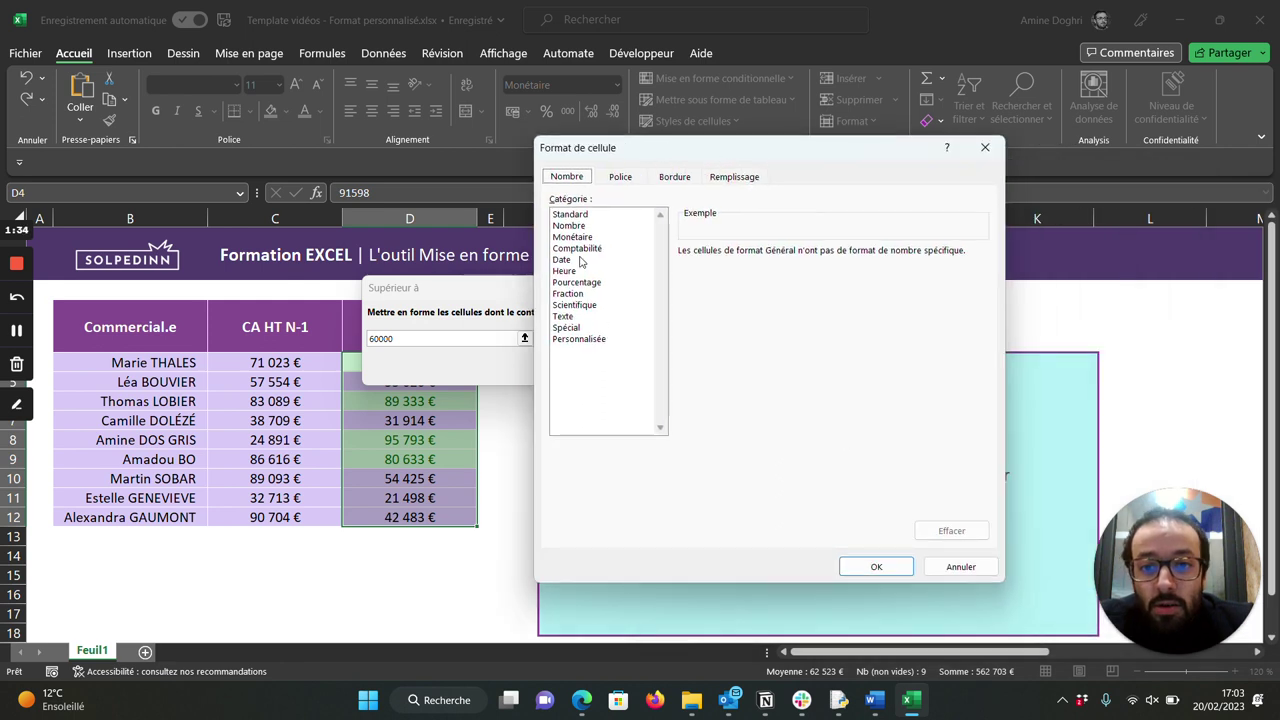
click(578, 339)
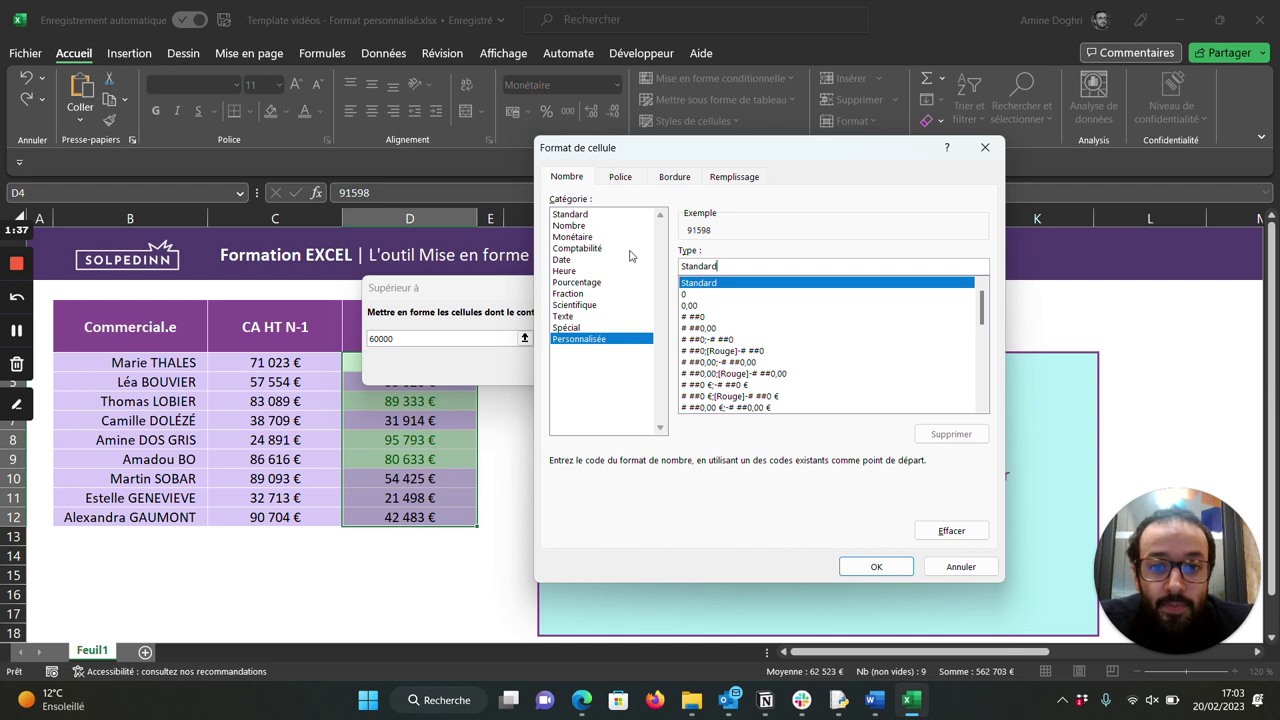
double_click(700, 266)
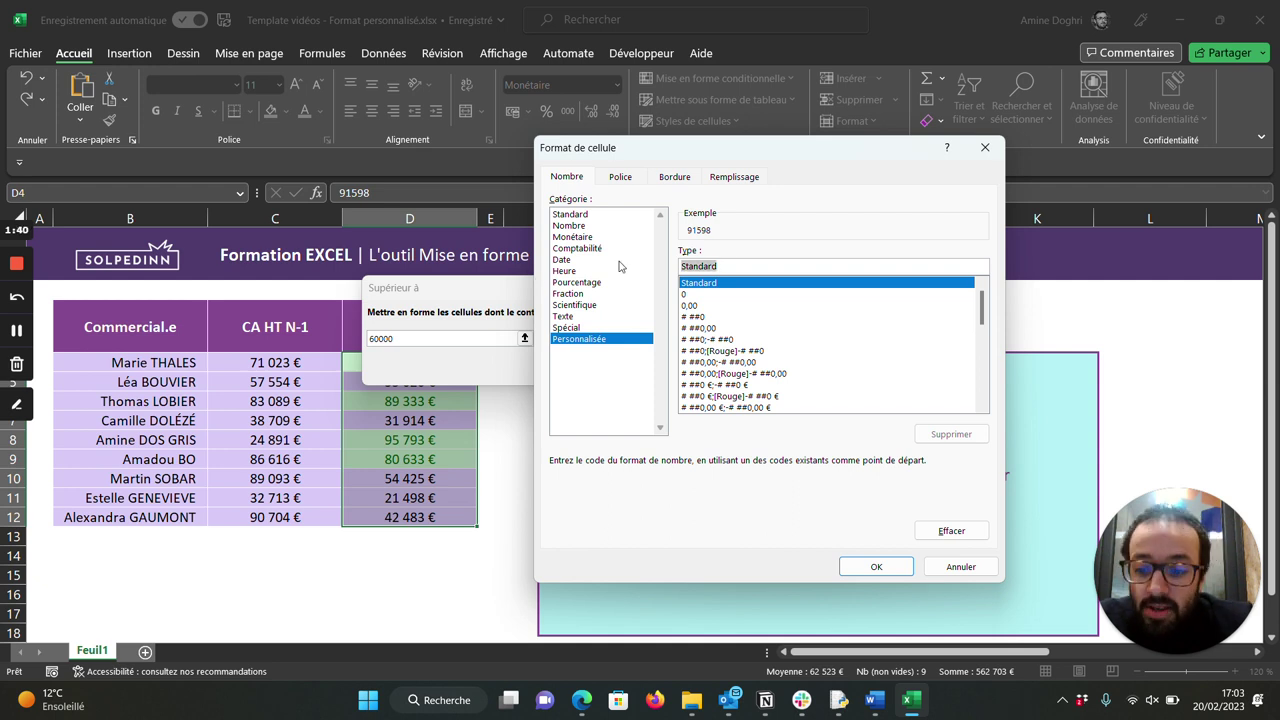
text(# ##)
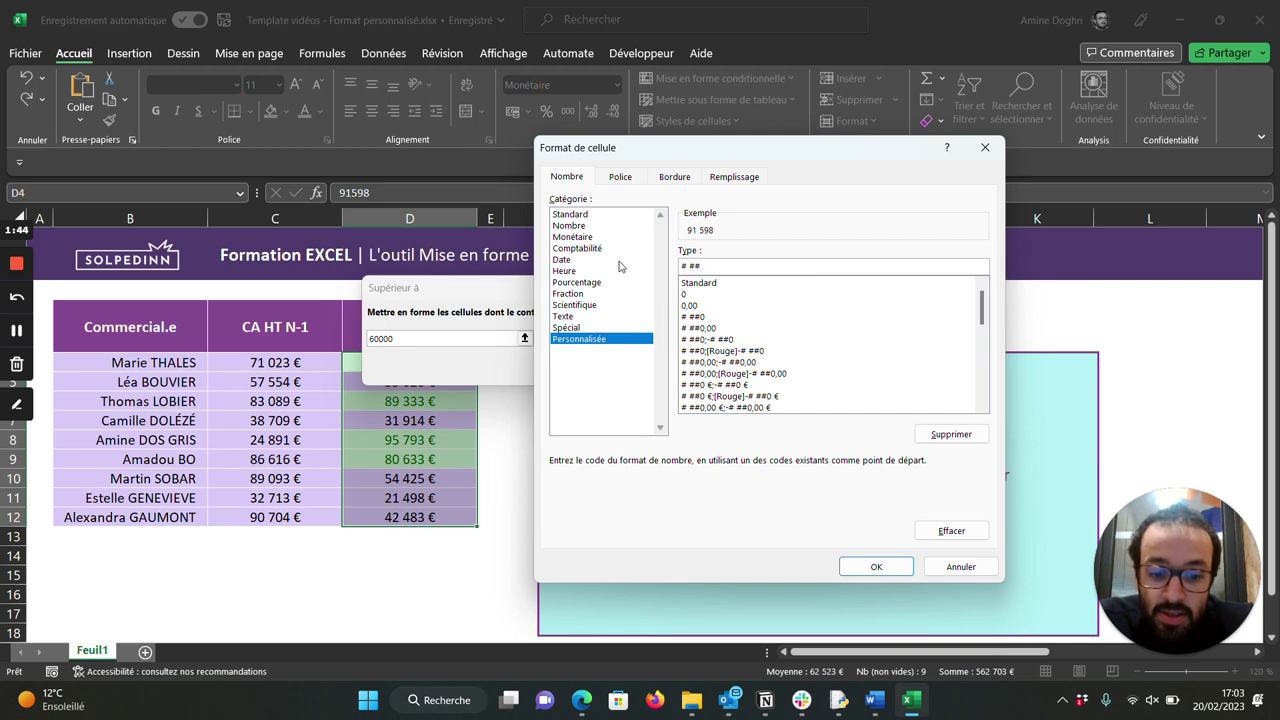
text(0)
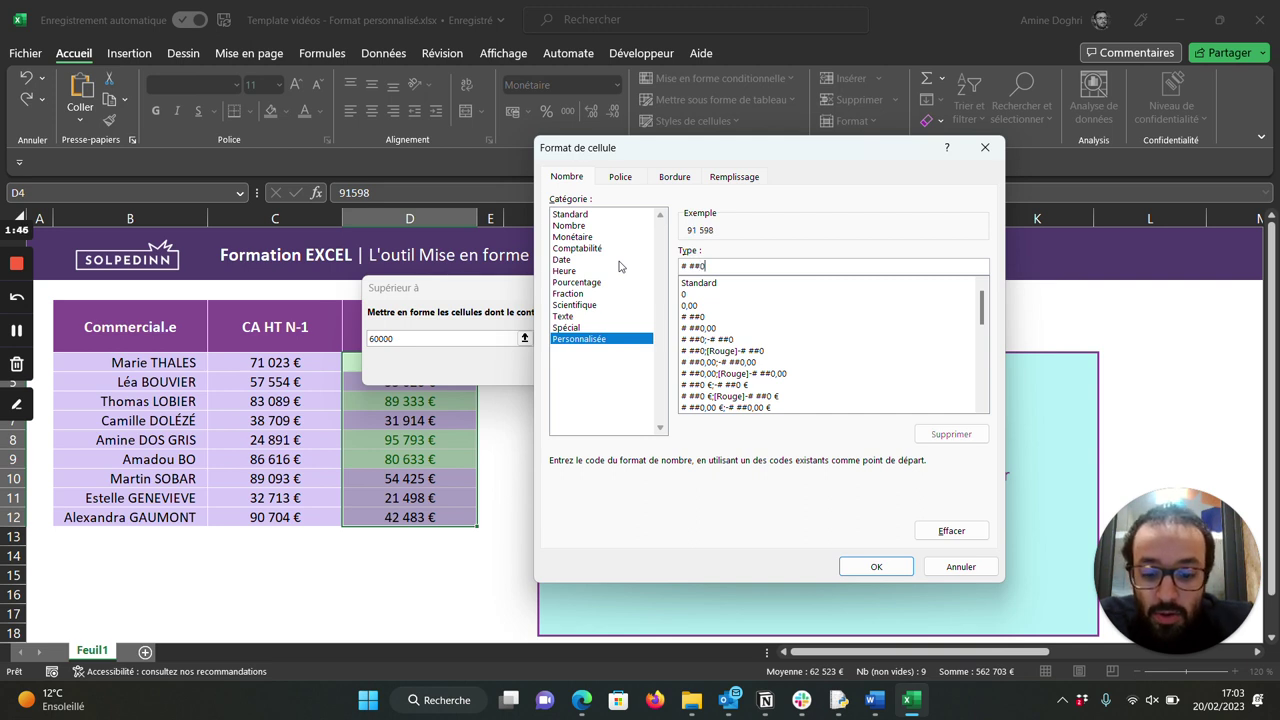
text( € ▲)
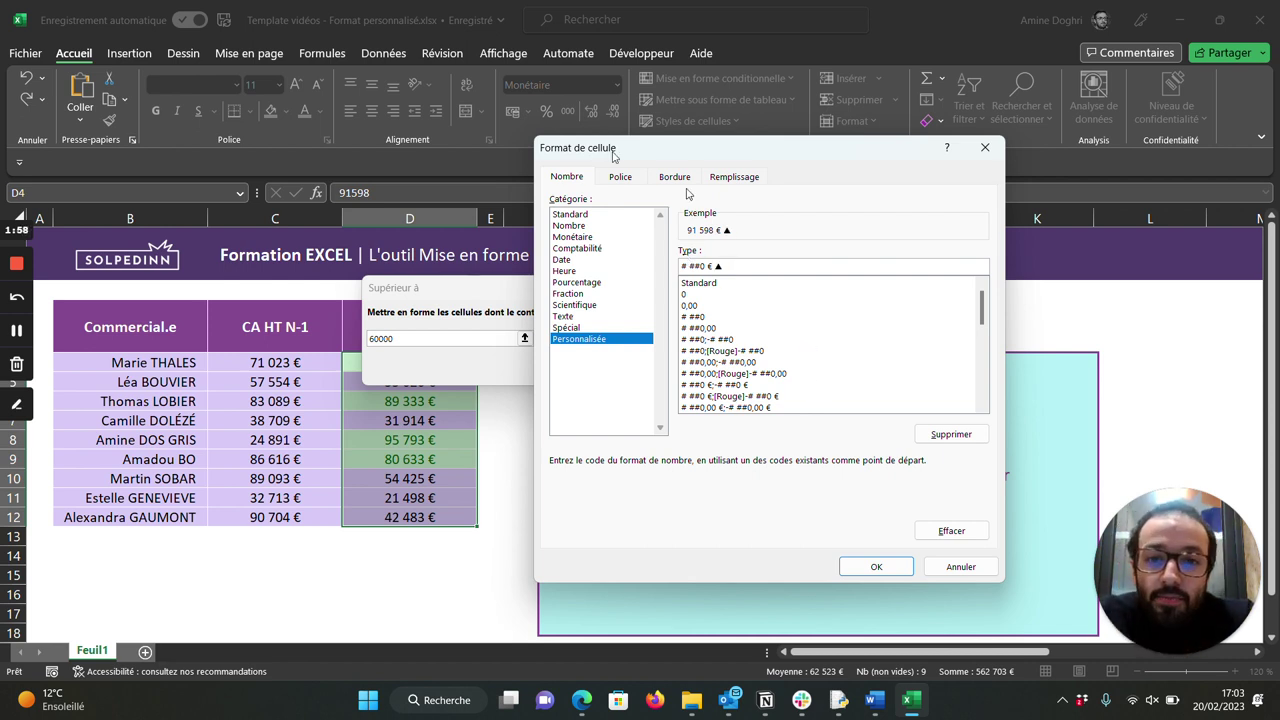
click(612, 183)
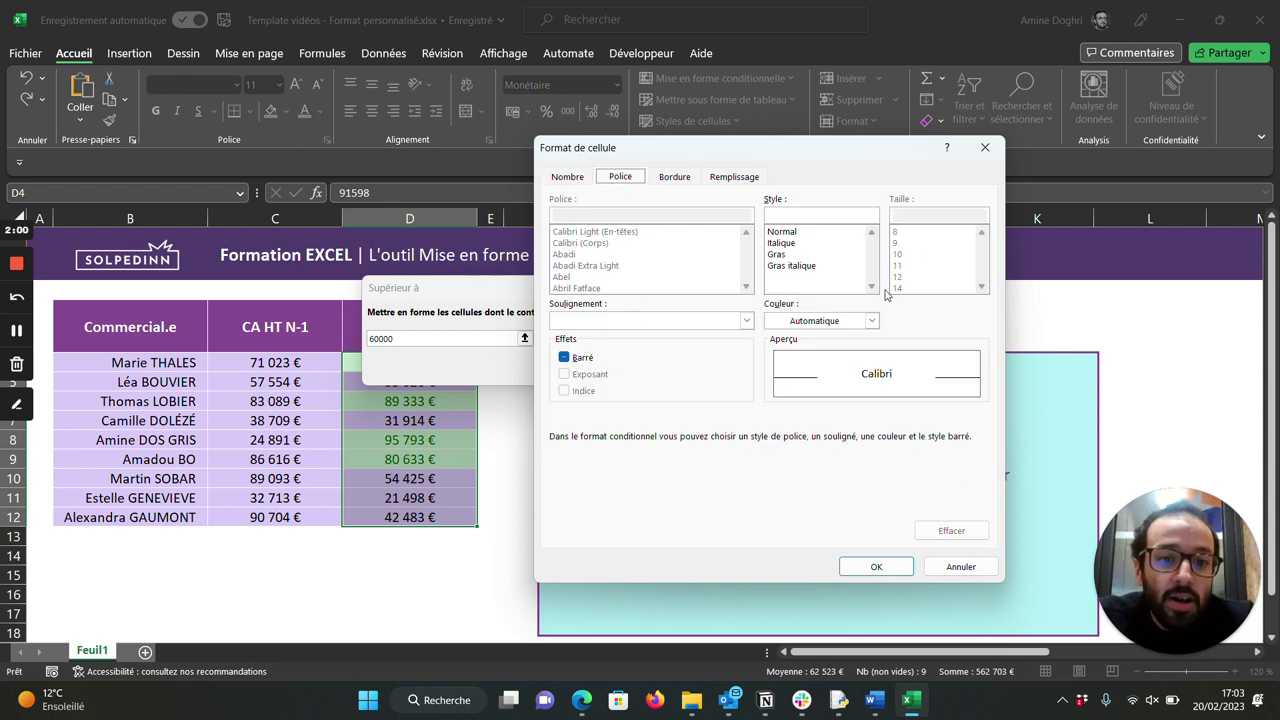
Make the highlight text bold and white with an outline border around the cells.
click(873, 321)
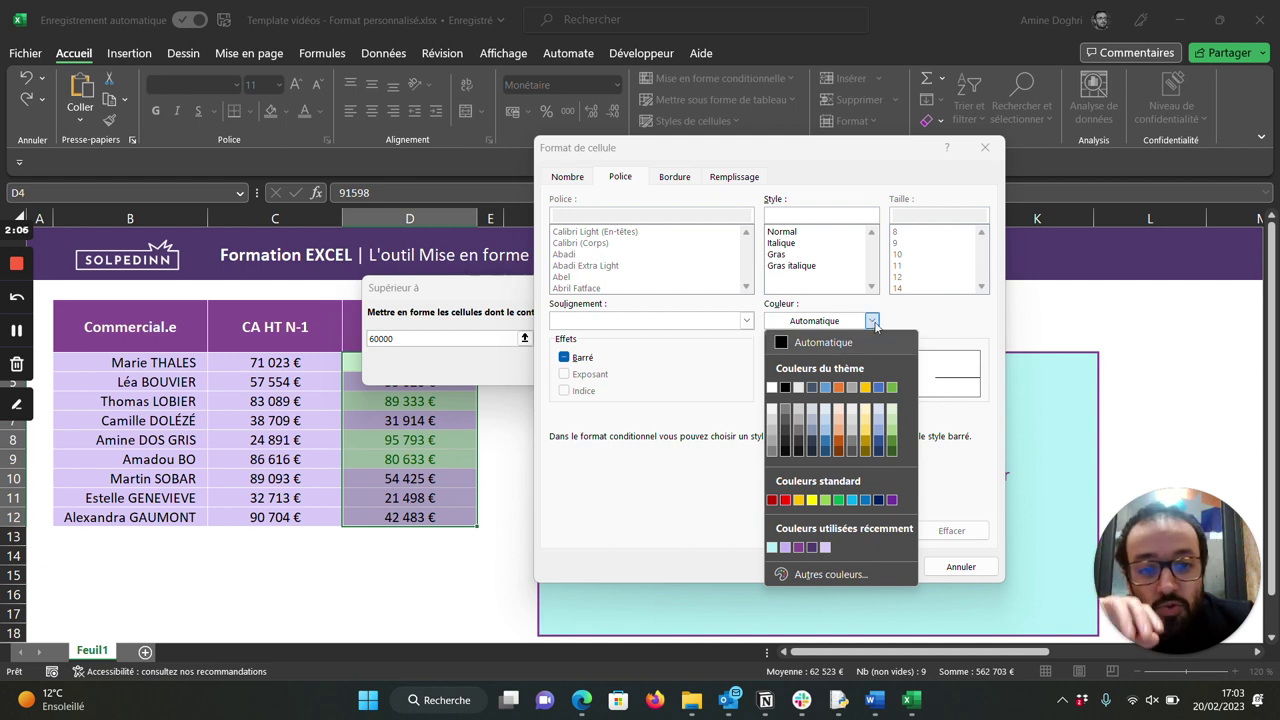
click(773, 390)
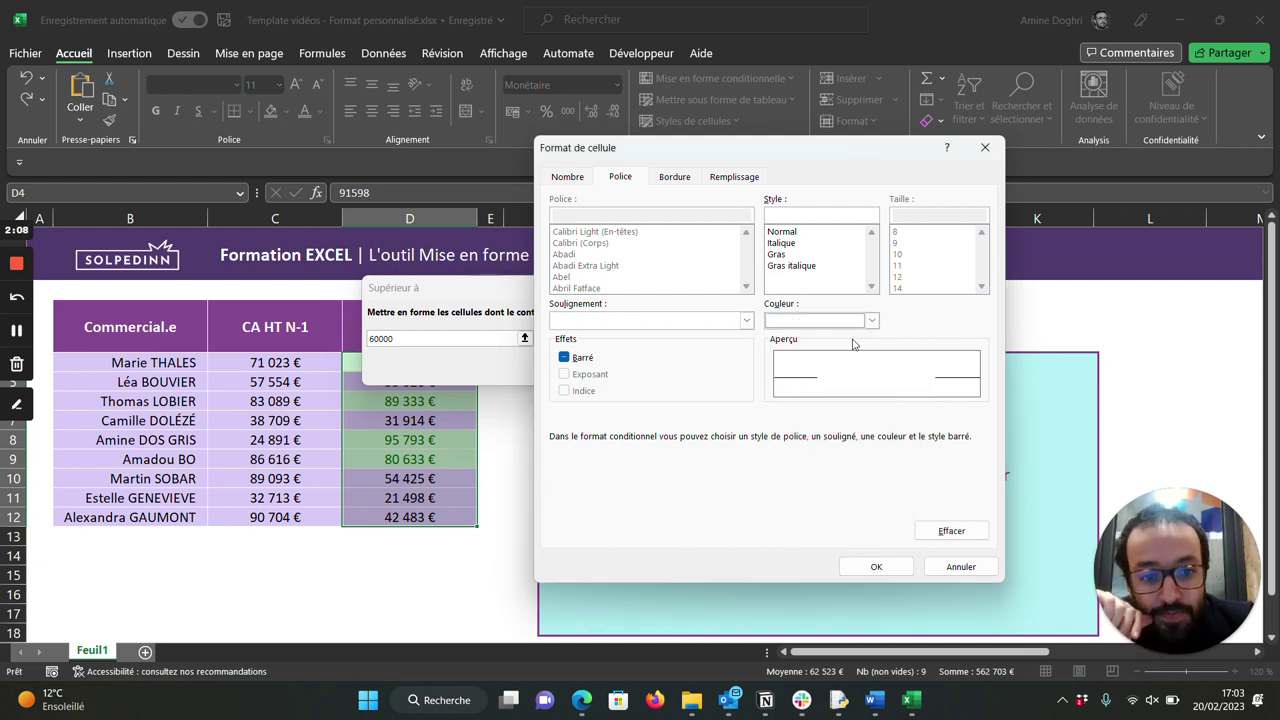
click(777, 255)
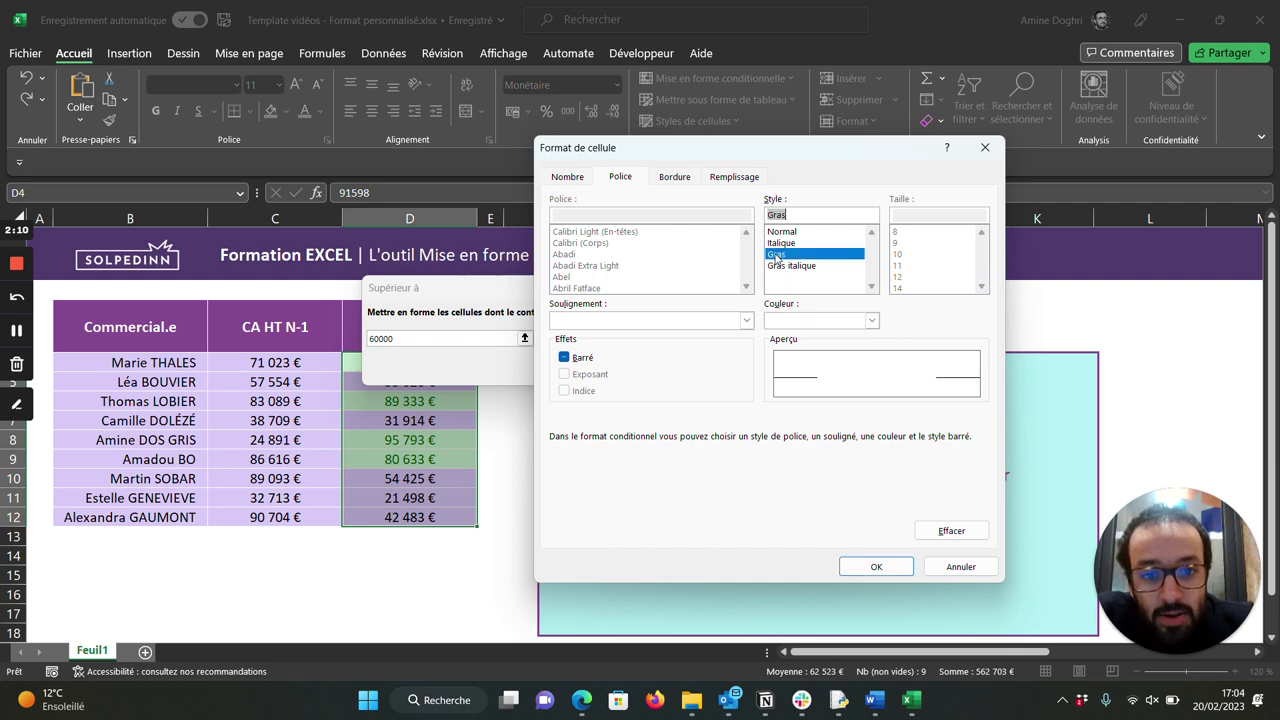
click(673, 177)
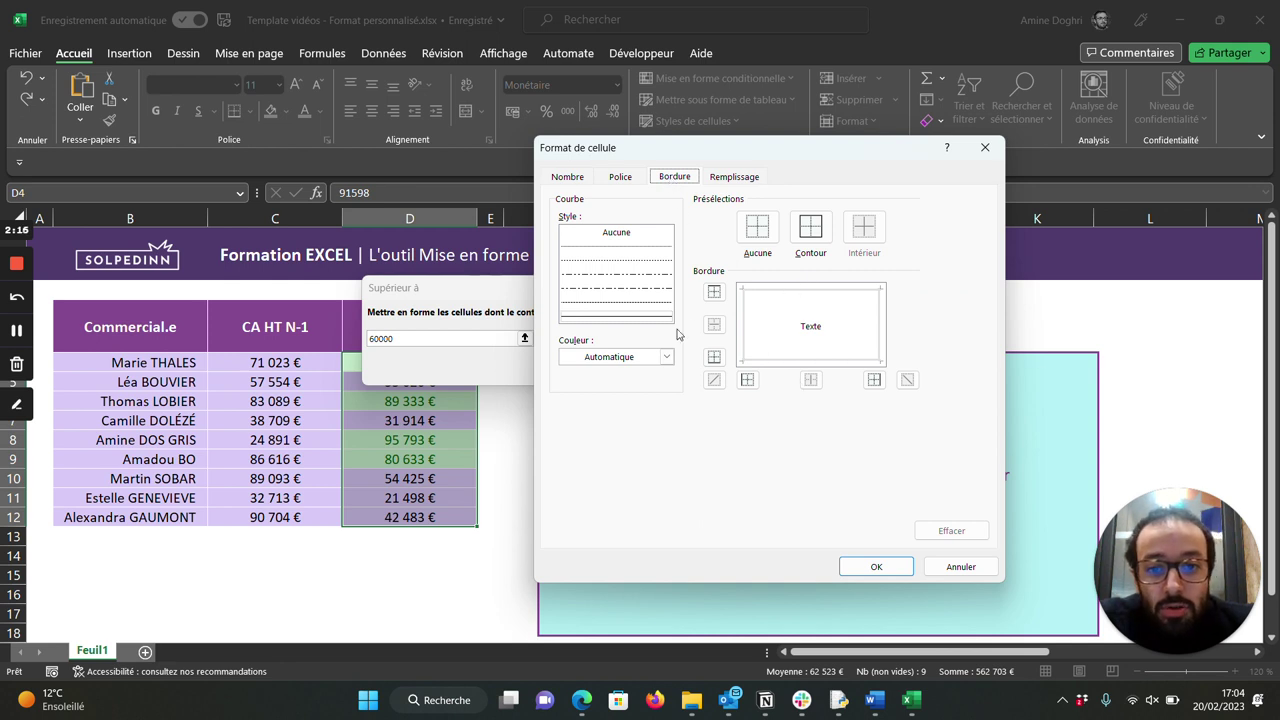
click(811, 227)
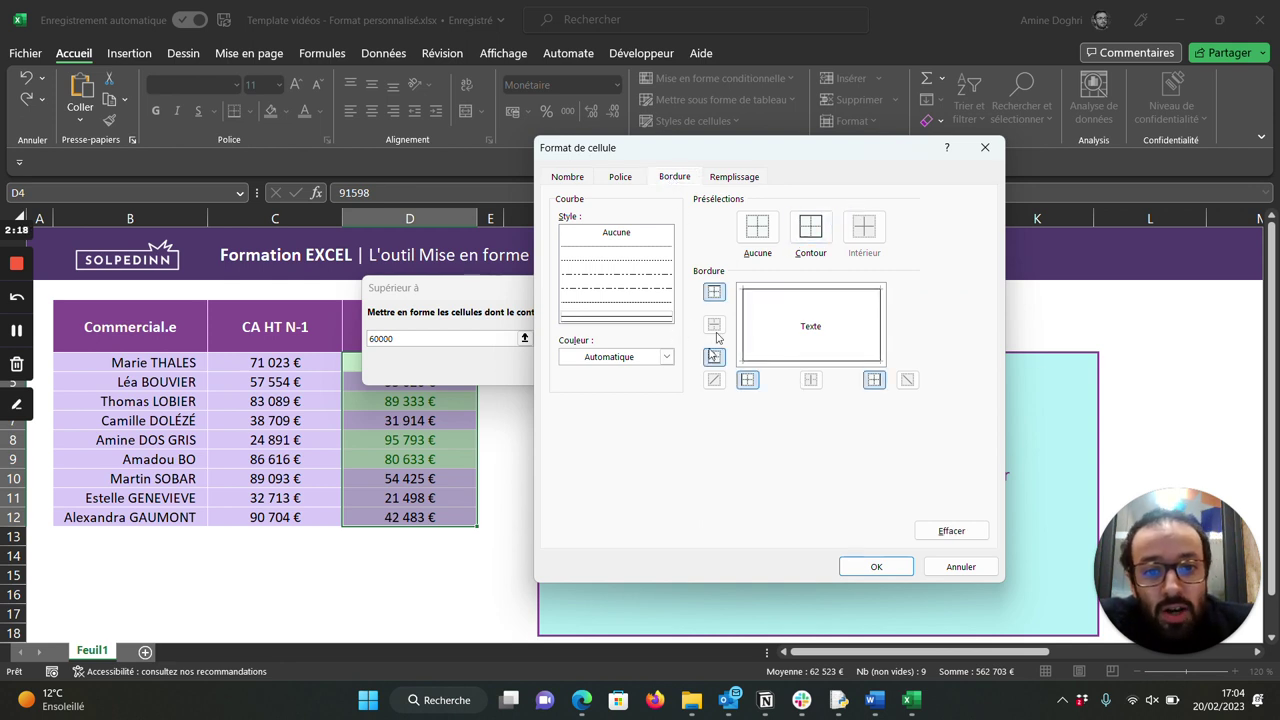
click(717, 180)
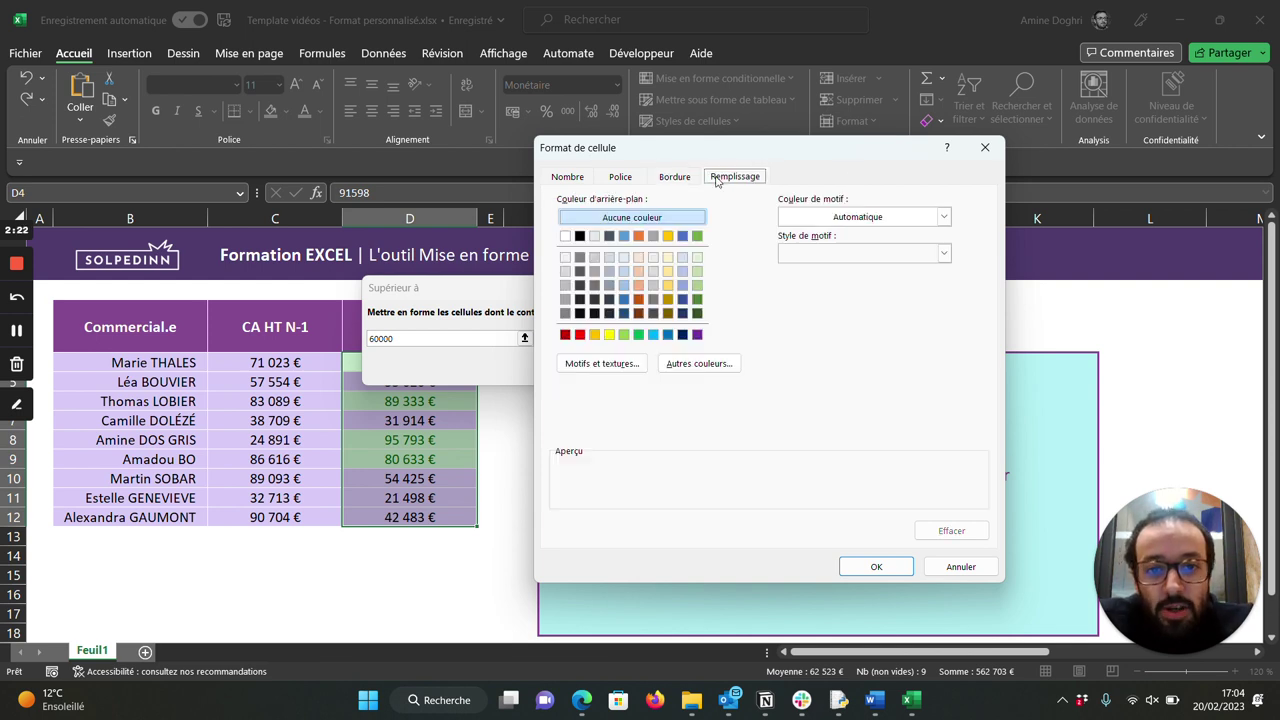
Set a solid green background fill, after briefly trying a white Gris 75 % pattern.
click(639, 335)
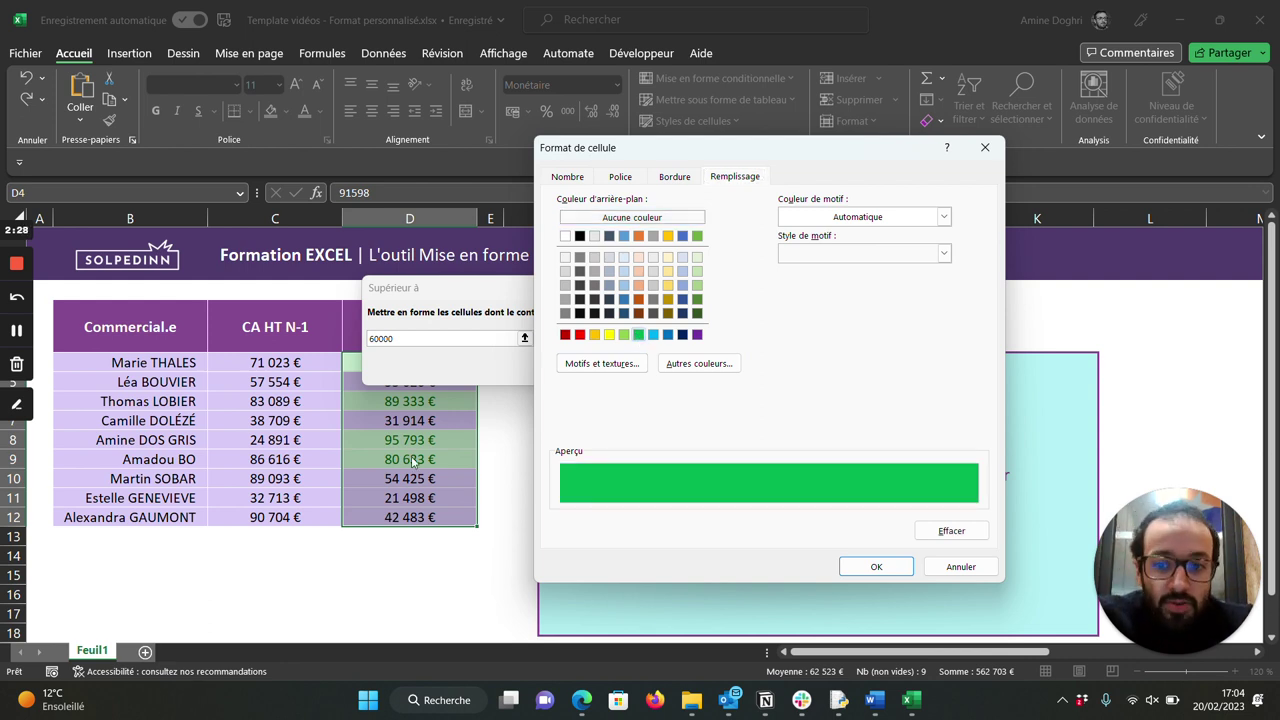
click(943, 217)
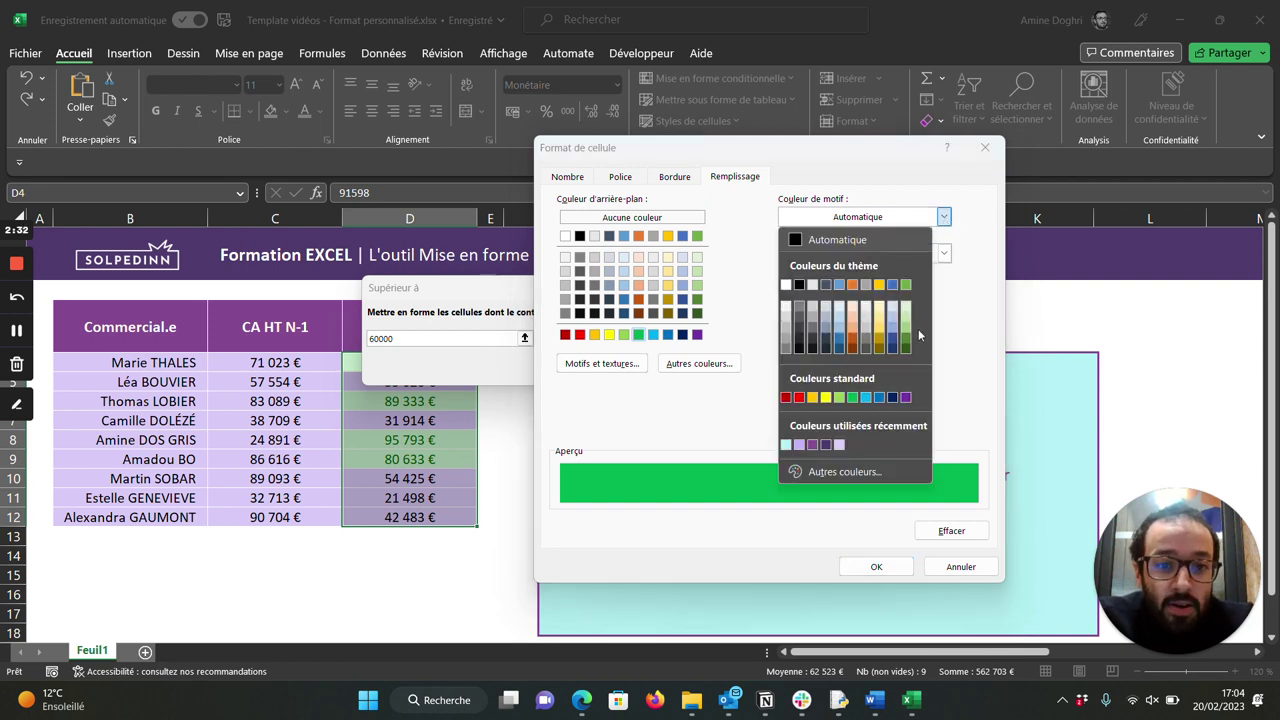
click(786, 287)
click(822, 254)
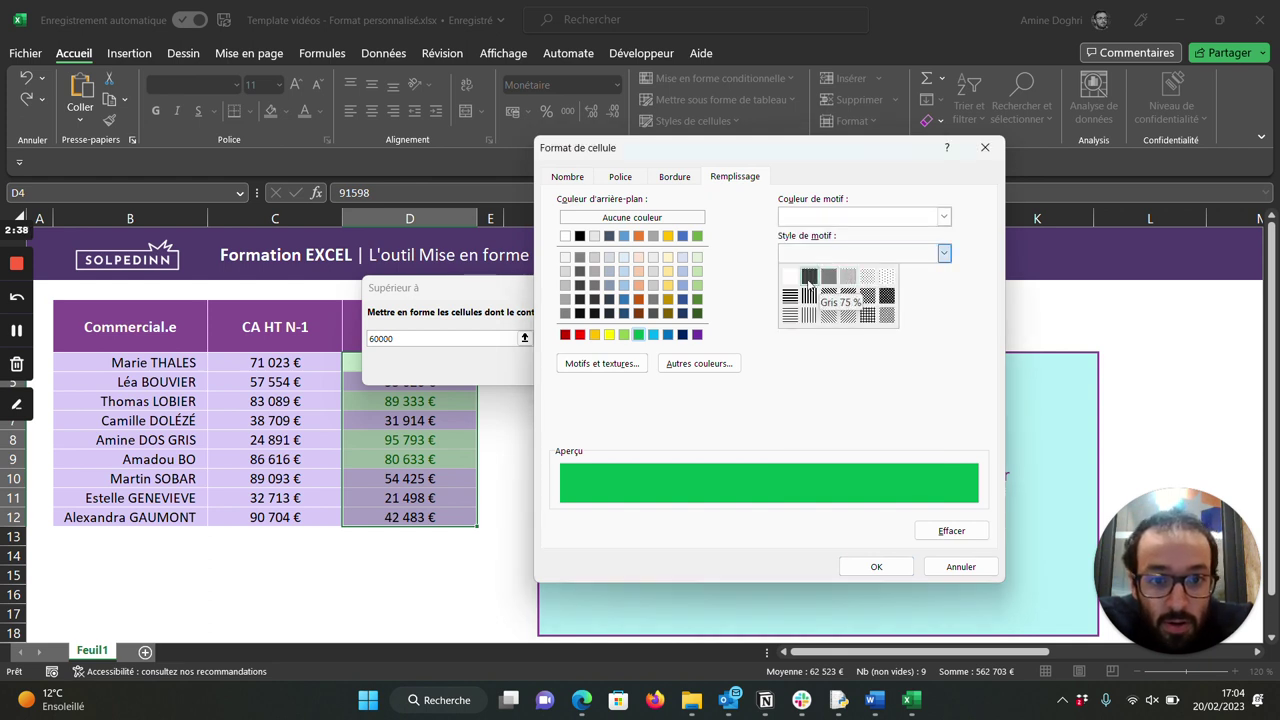
click(809, 276)
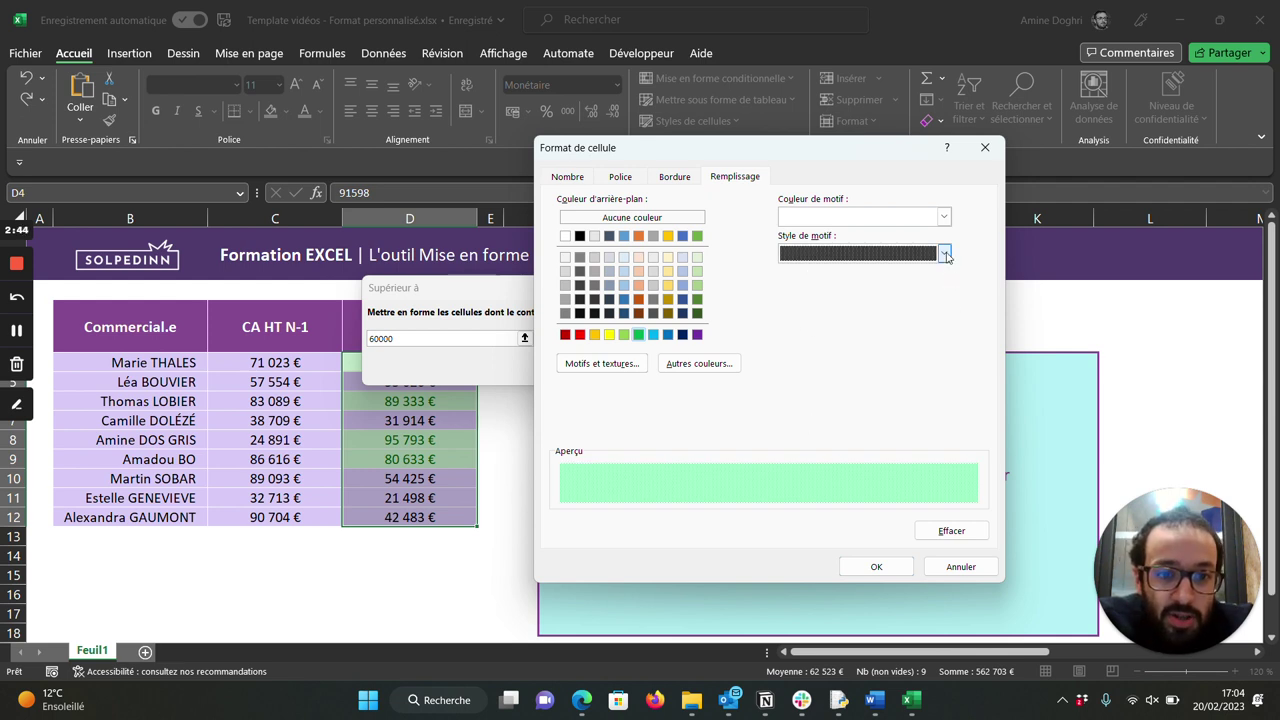
click(946, 256)
click(789, 273)
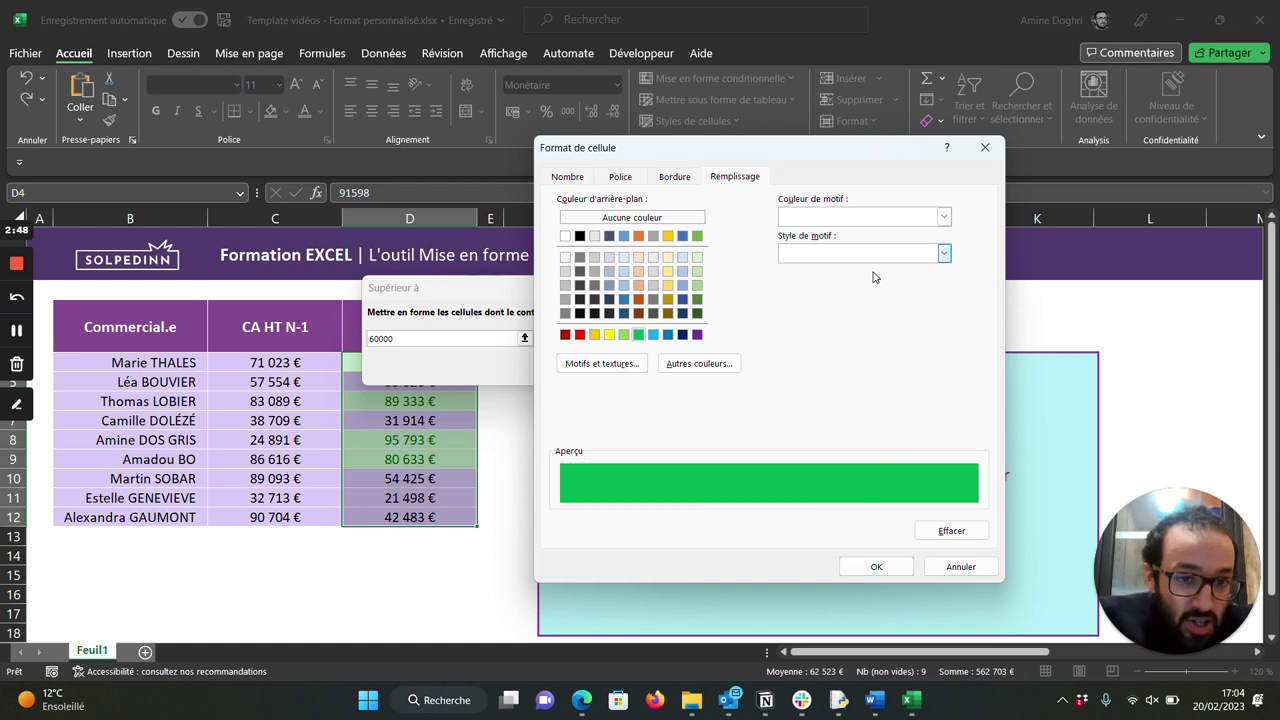
click(876, 567)
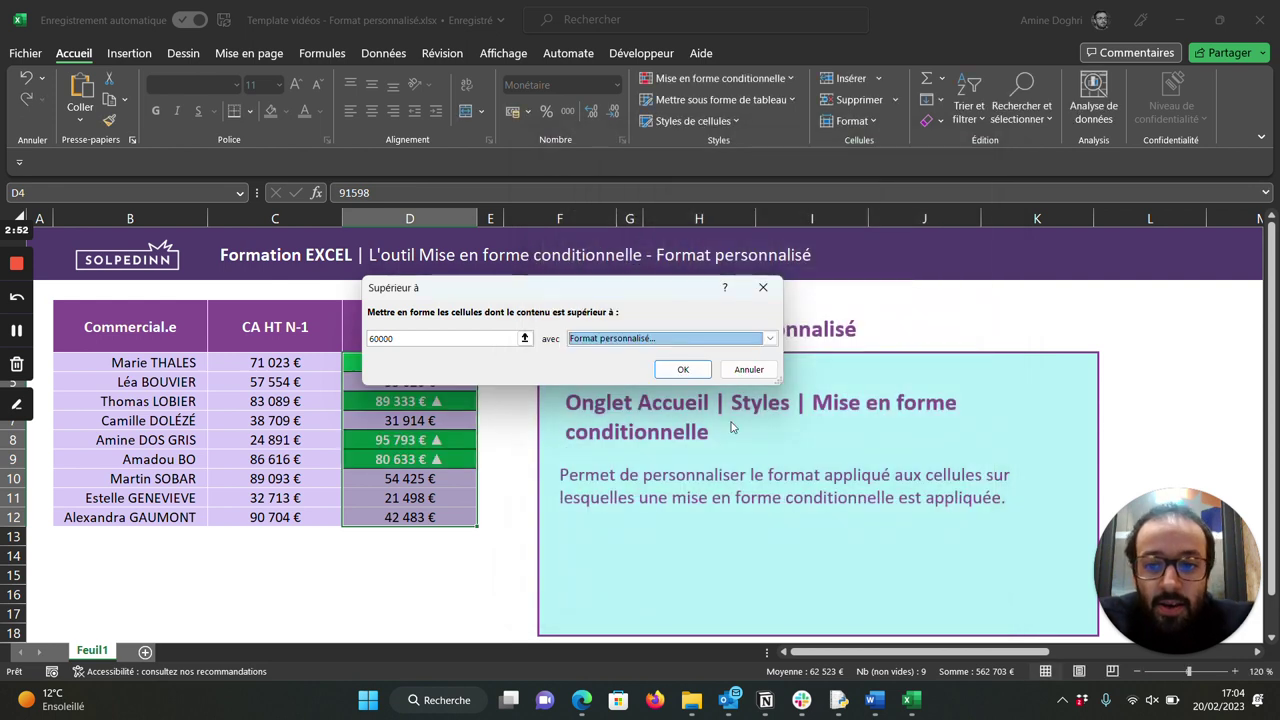
Apply the above-60000 rule, then check formatted D9 against unformatted D12.
click(683, 370)
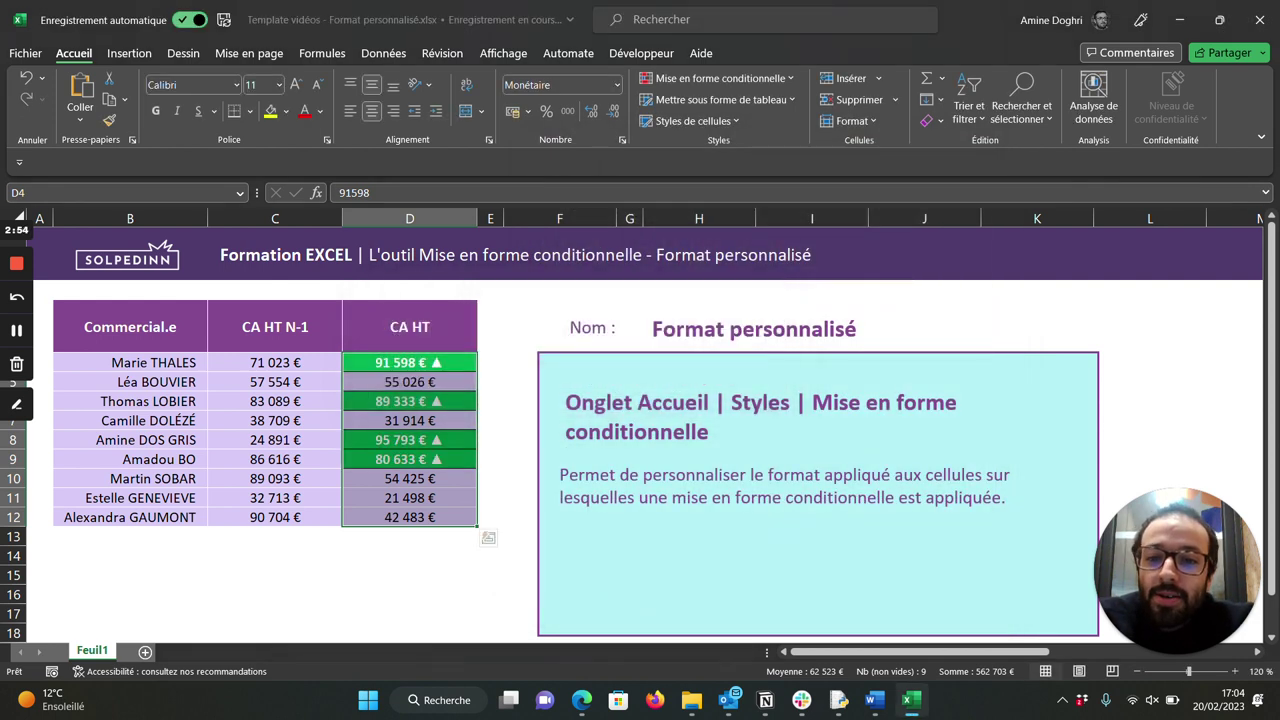
click(409, 459)
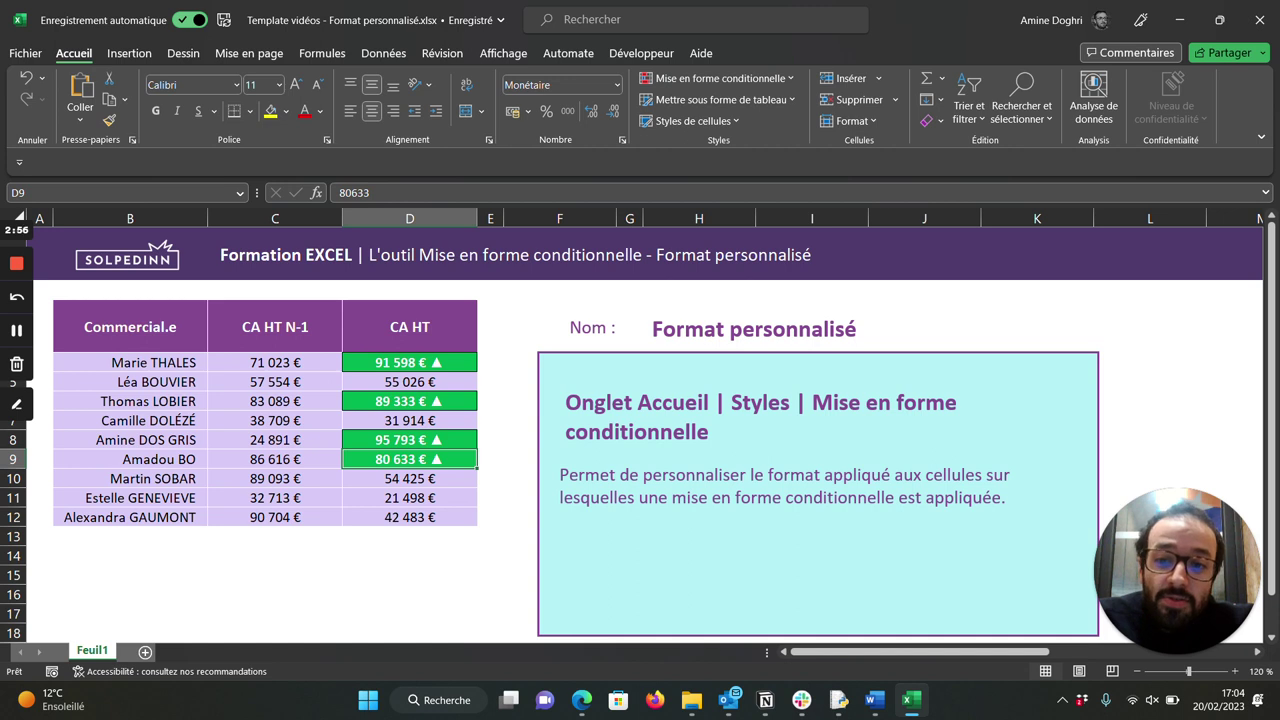
click(409, 517)
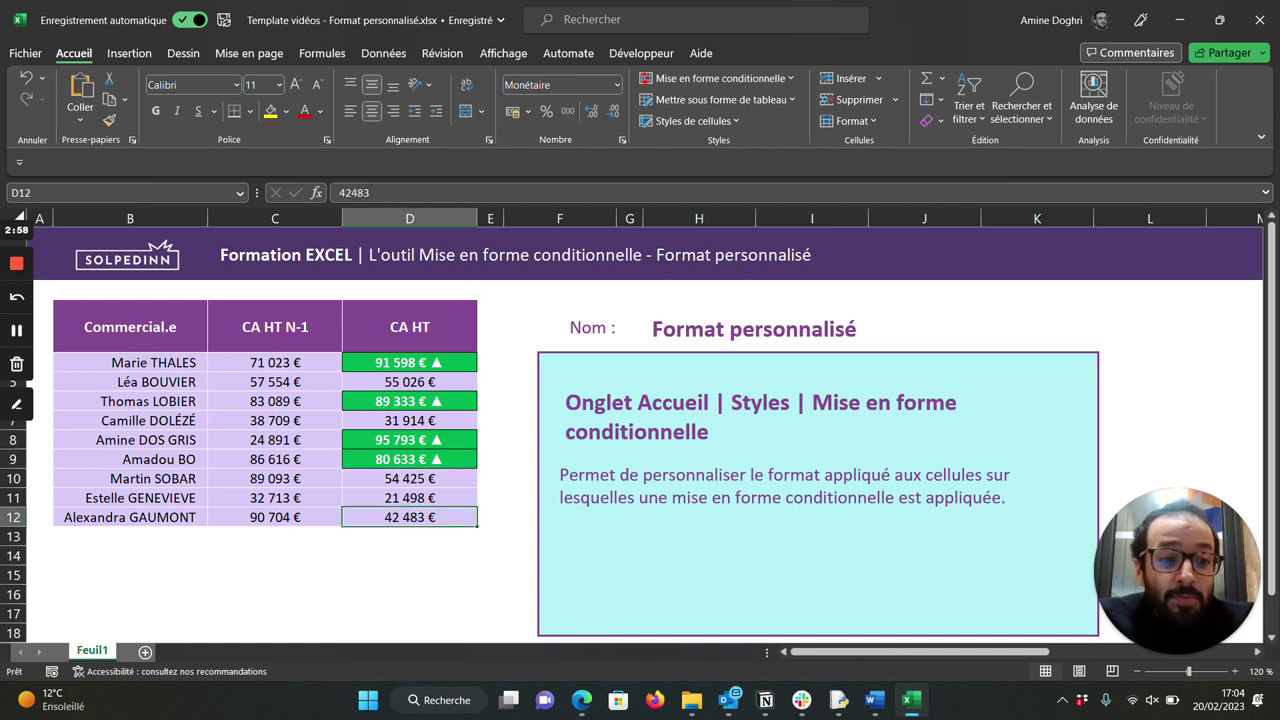